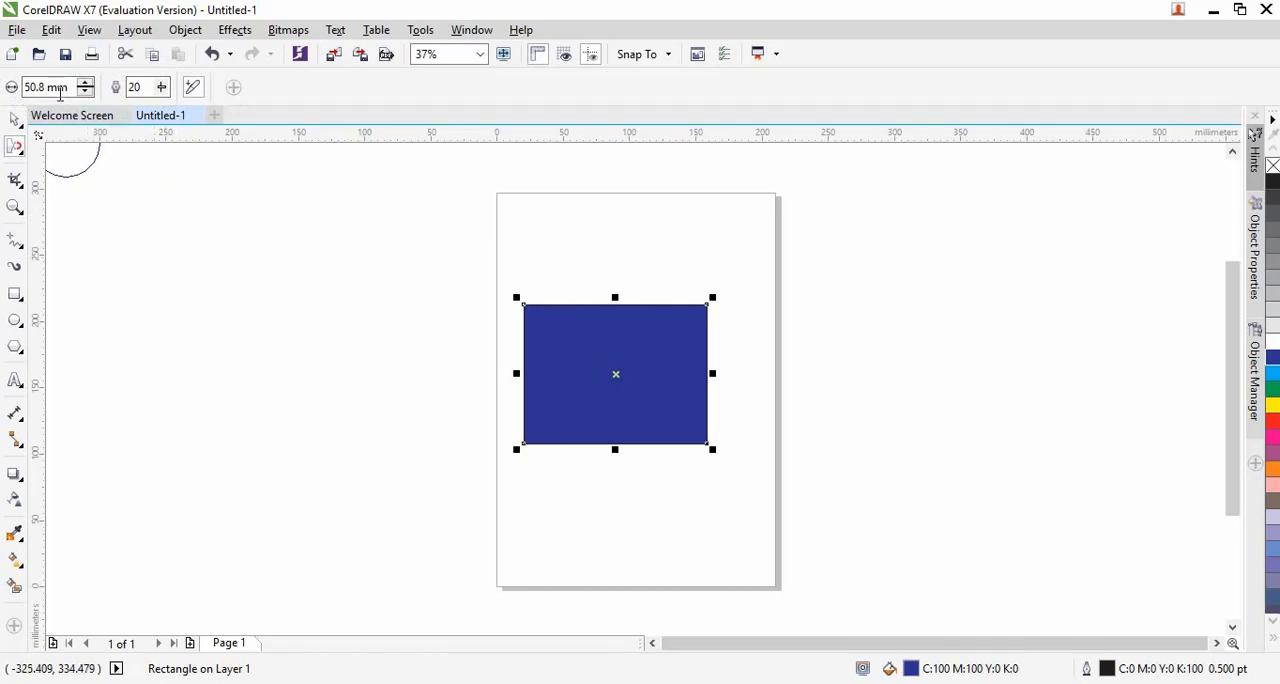
# Try the Attract tool's rate at 100 and at lower settings, and return it to 20
pyautogui.moveTo(71, 87); pyautogui.dragTo(23, 87)
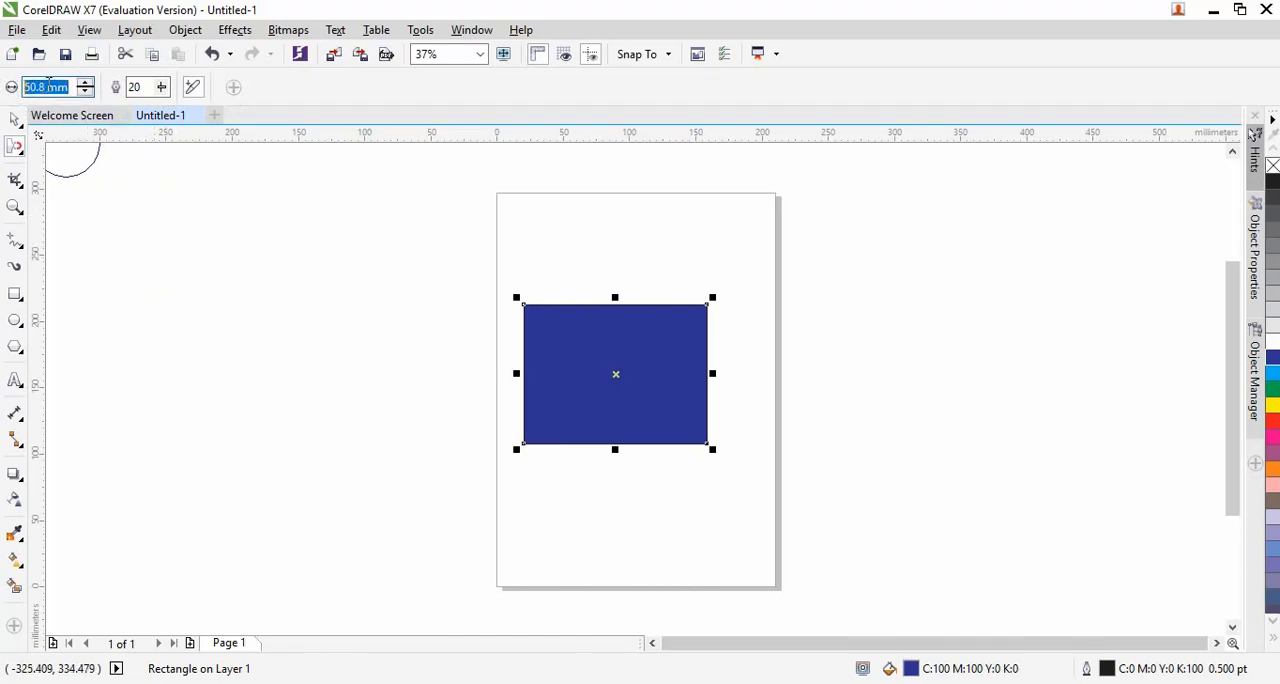
pyautogui.click(49, 86)
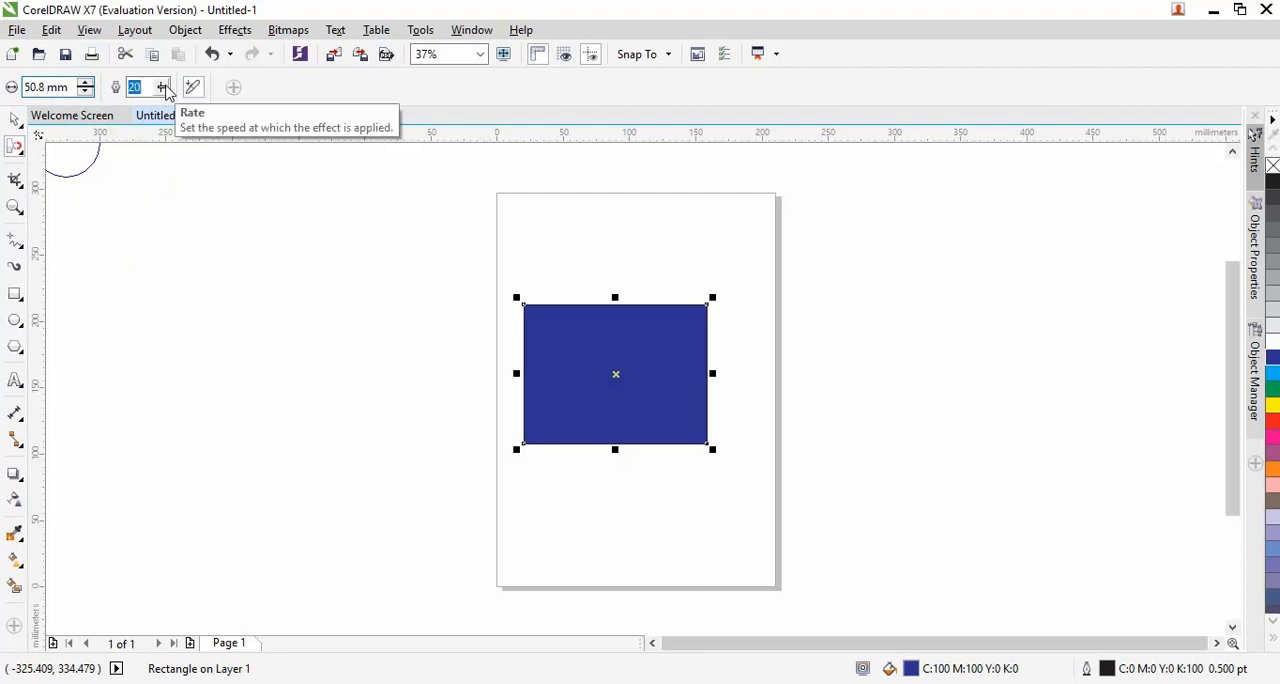
pyautogui.click(162, 87)
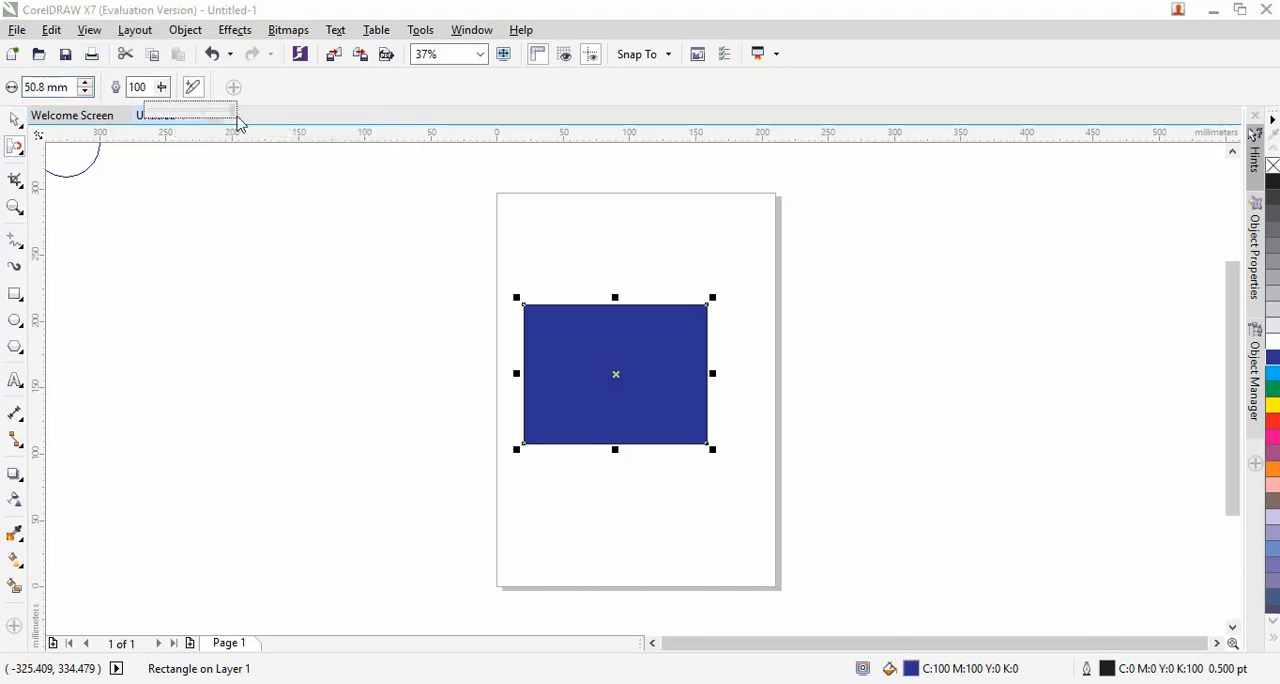
pyautogui.moveTo(232, 122); pyautogui.dragTo(153, 123)
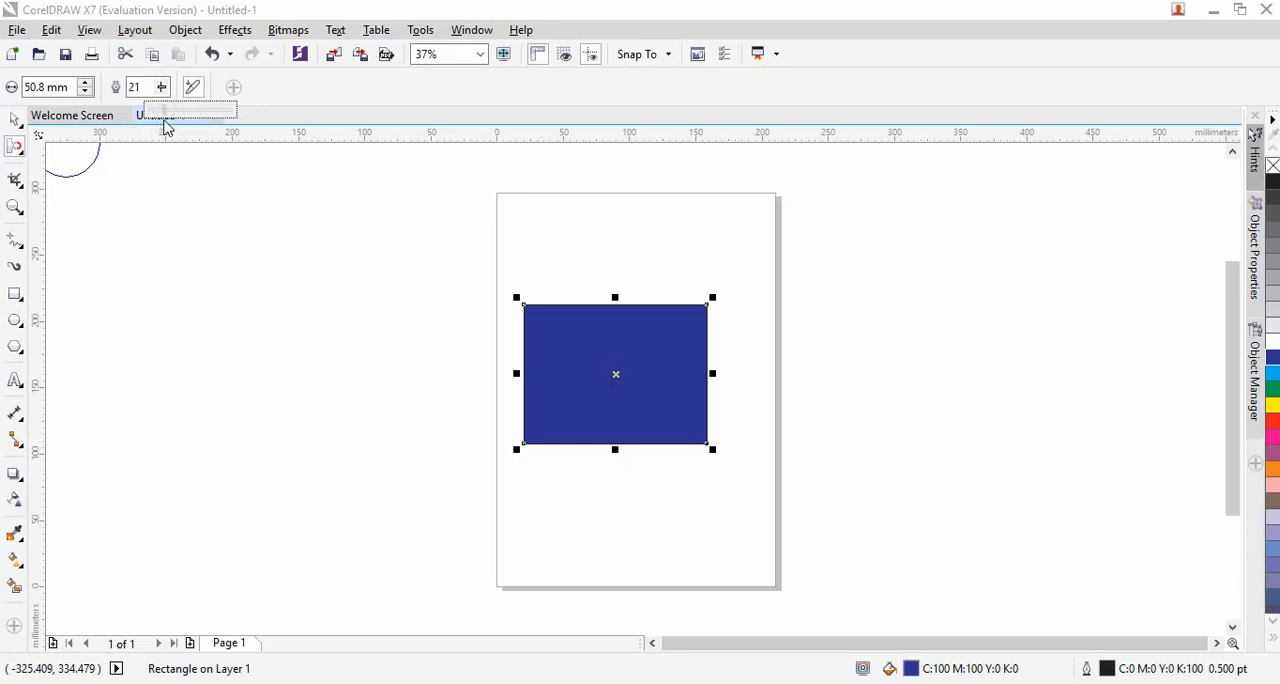
pyautogui.moveTo(166, 125); pyautogui.dragTo(153, 84)
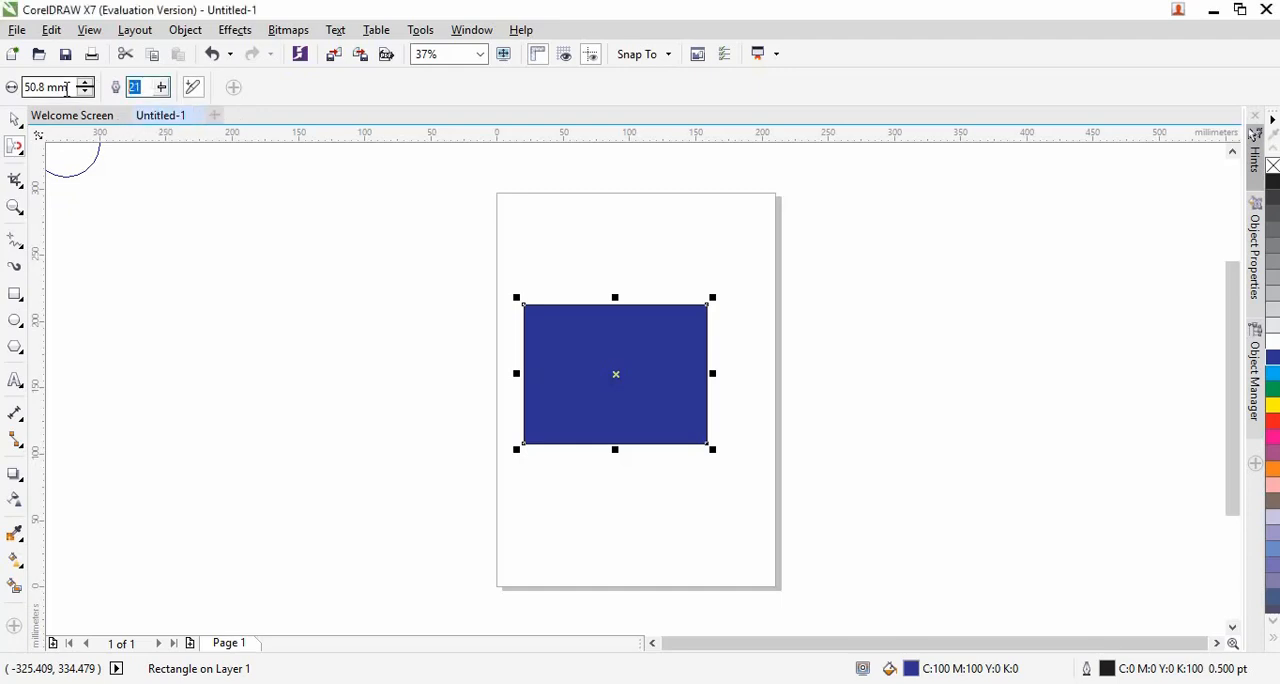
pyautogui.write('2')
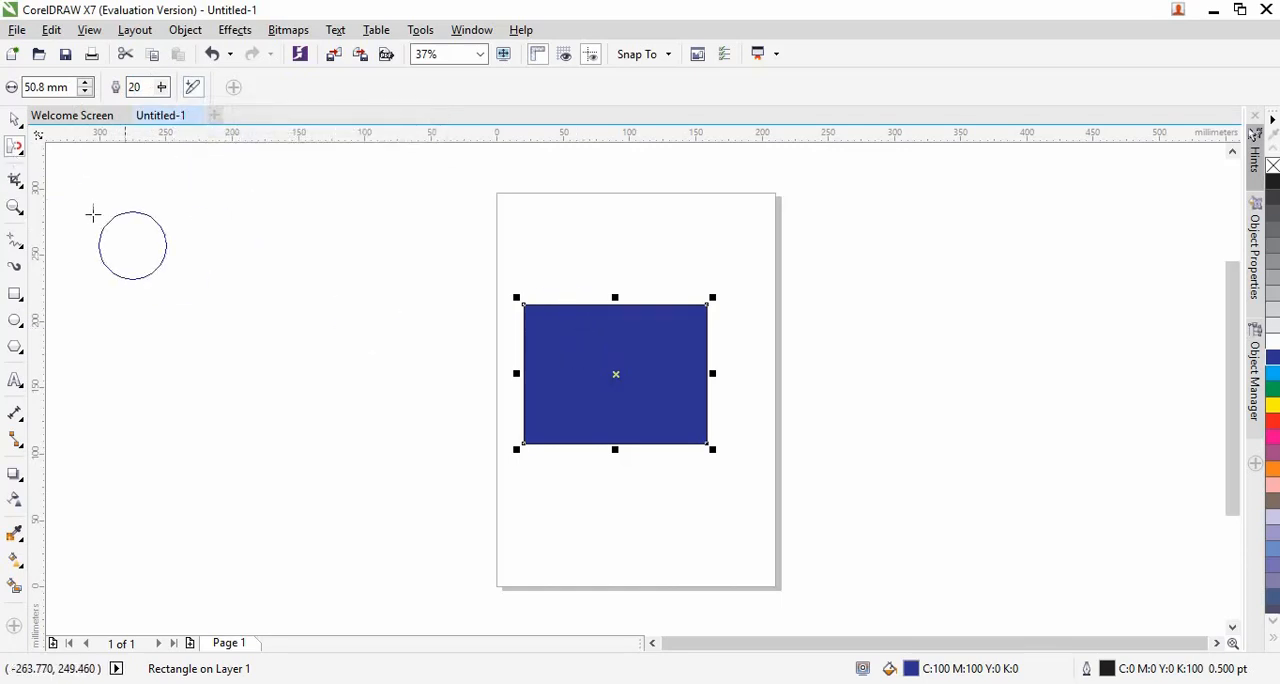
# With the Attract tool, pull two spikes out of the blue rectangle's left edge and one downward from its bottom edge
pyautogui.click(16, 150)
pyautogui.rightClick(16, 150)
pyautogui.click(16, 150)
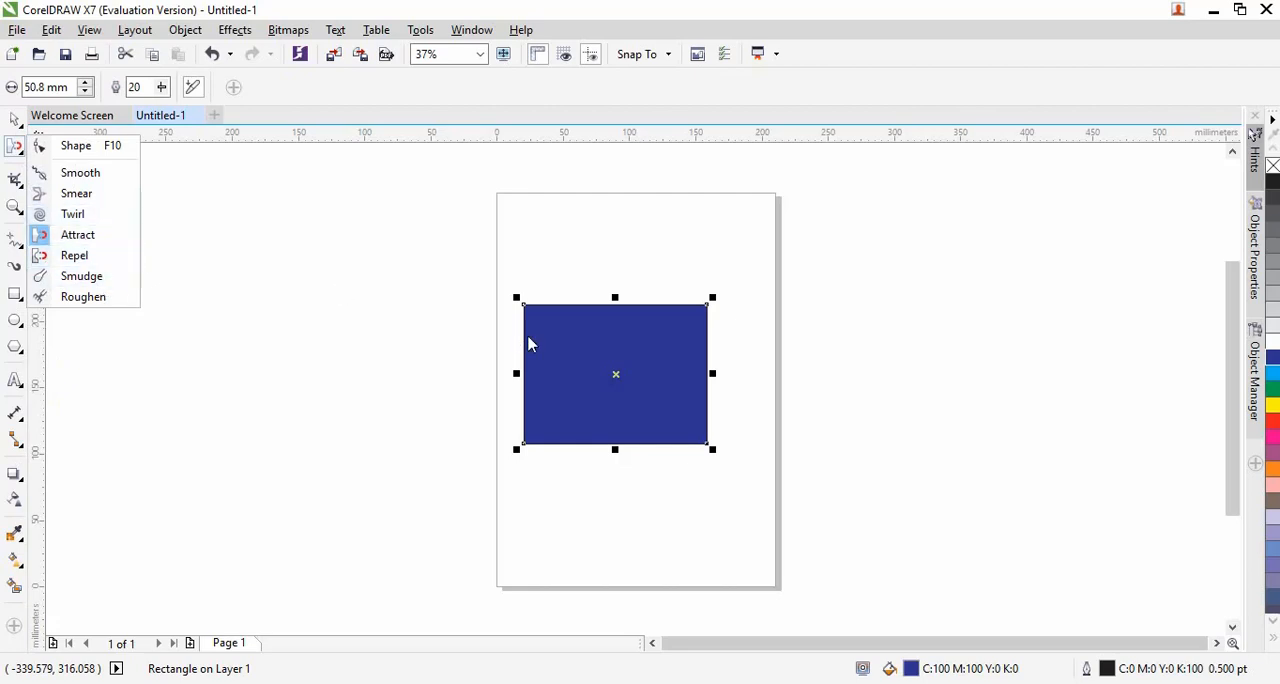
pyautogui.click(97, 236)
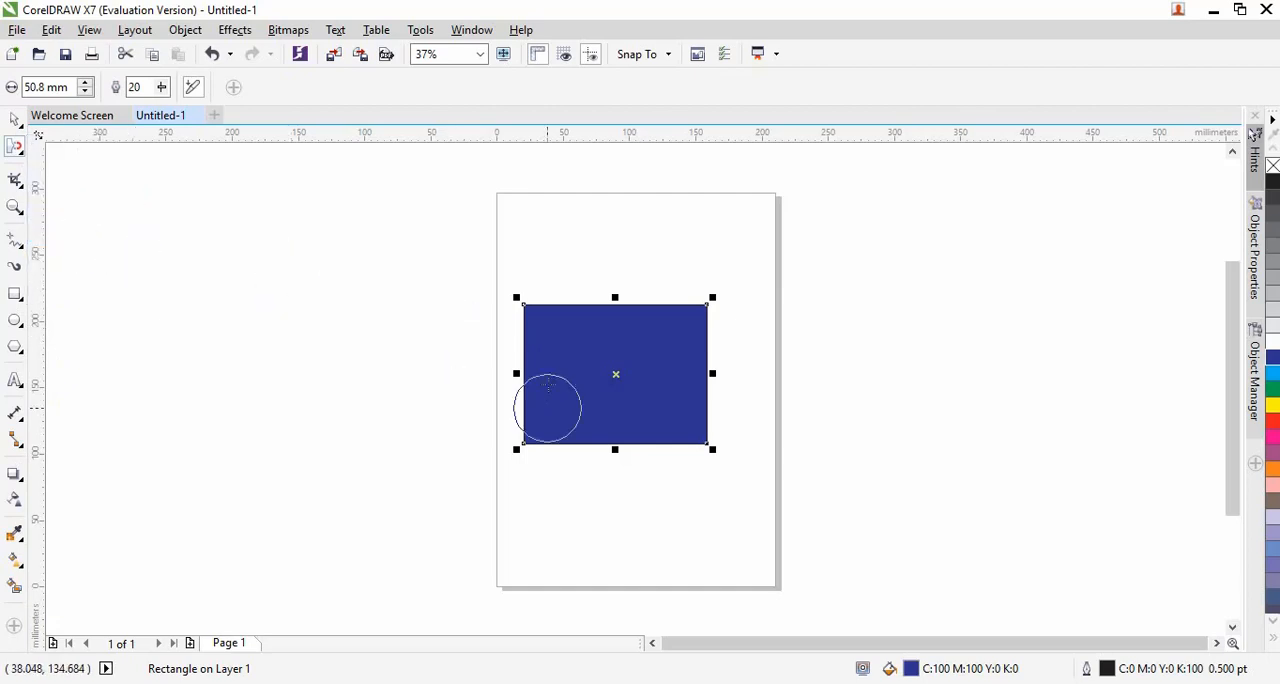
pyautogui.moveTo(528, 350); pyautogui.dragTo(447, 369)
pyautogui.moveTo(546, 414)
pyautogui.mouseDown()
pyautogui.moveTo(452, 436)
pyautogui.moveTo(488, 425)
pyautogui.moveTo(414, 426)
pyautogui.mouseUp()
pyautogui.moveTo(620, 434)
pyautogui.mouseDown()
pyautogui.moveTo(650, 507)
pyautogui.moveTo(676, 522)
pyautogui.moveTo(658, 515)
pyautogui.moveTo(668, 530)
pyautogui.moveTo(760, 566)
pyautogui.mouseUp()
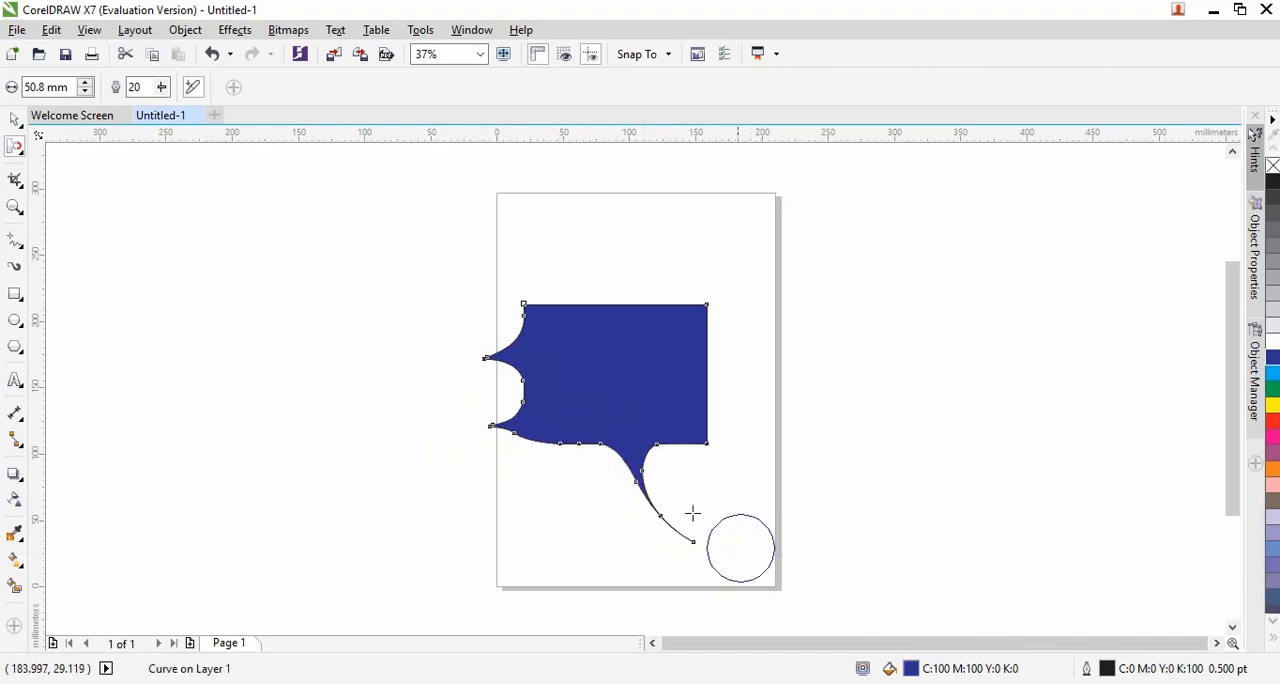
# Set the Attract rate to 100 and pull long spikes from the blue shape's right, top and bottom edges and its lower right corner
pyautogui.moveTo(162, 93)
pyautogui.mouseDown()
pyautogui.moveTo(178, 124)
pyautogui.moveTo(240, 123)
pyautogui.mouseUp()
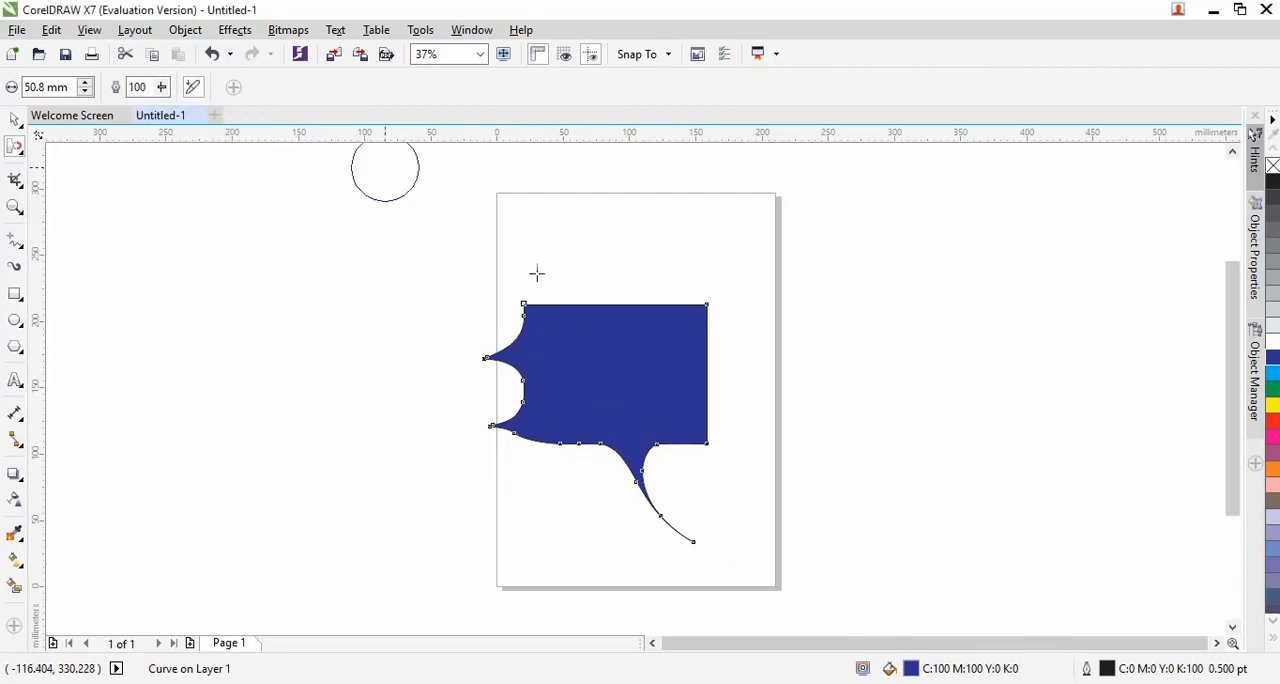
pyautogui.moveTo(713, 355); pyautogui.dragTo(801, 347)
pyautogui.moveTo(878, 340)
pyautogui.mouseDown()
pyautogui.moveTo(944, 321)
pyautogui.moveTo(971, 290)
pyautogui.mouseUp()
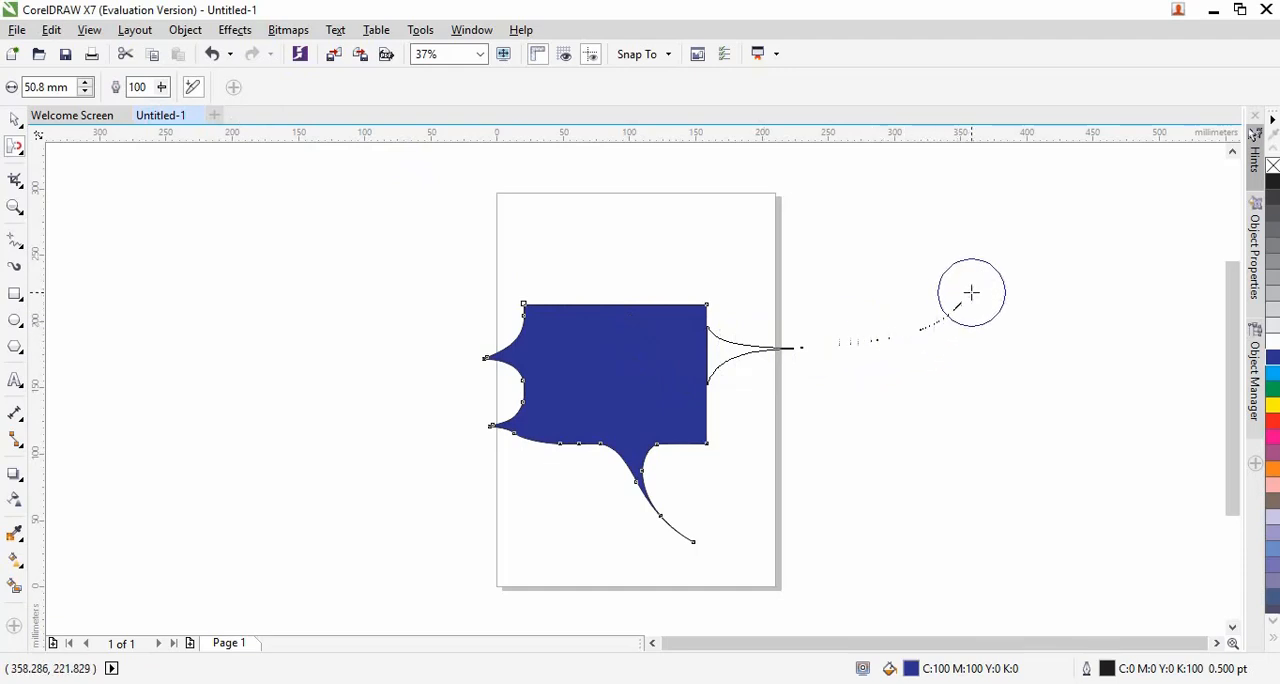
pyautogui.moveTo(611, 340); pyautogui.dragTo(569, 270)
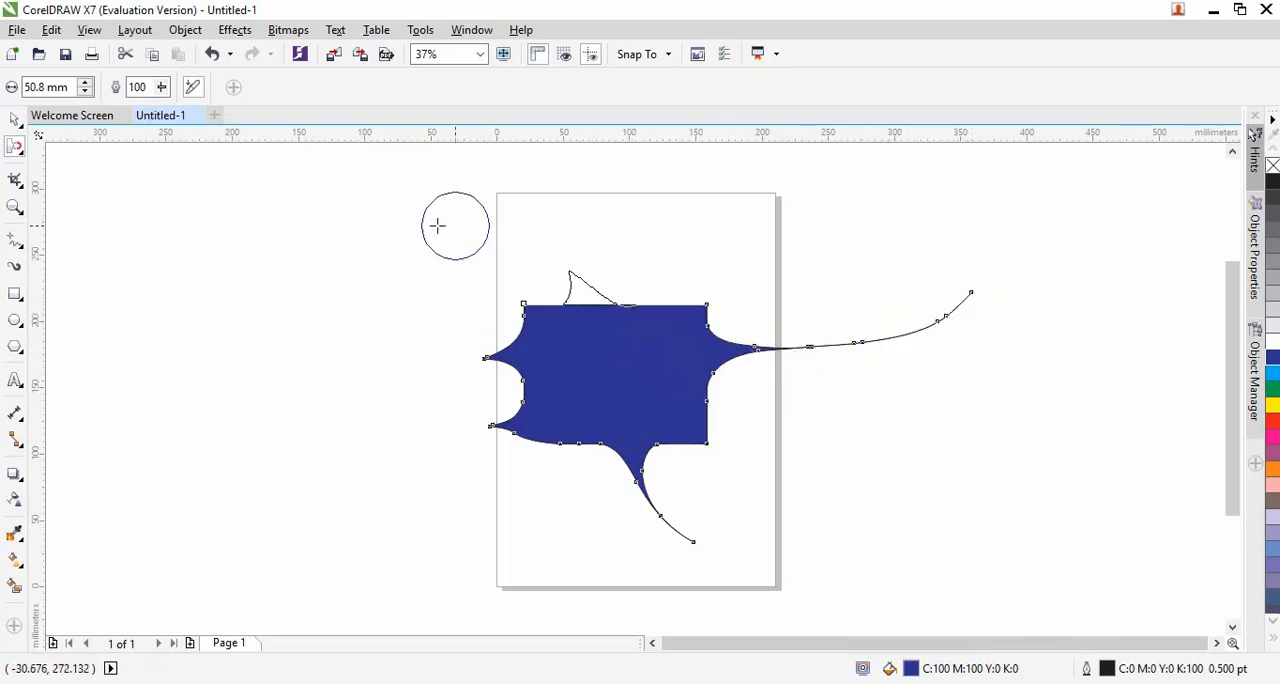
pyautogui.moveTo(668, 276); pyautogui.dragTo(771, 213)
pyautogui.moveTo(698, 401); pyautogui.dragTo(836, 484)
pyautogui.moveTo(568, 424); pyautogui.dragTo(536, 521)
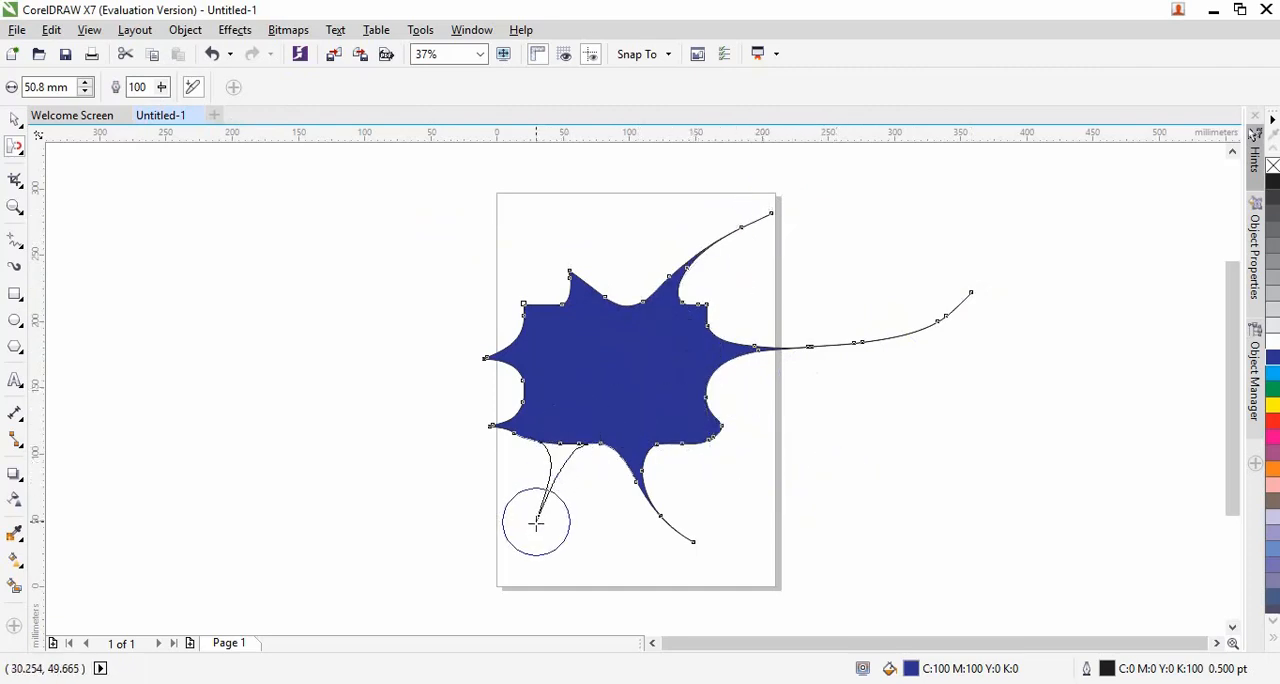
# Delete the distorted blue shape and draw a nearly horizontal line about 338 mm long across the page with the Pen tool
pyautogui.press('space')
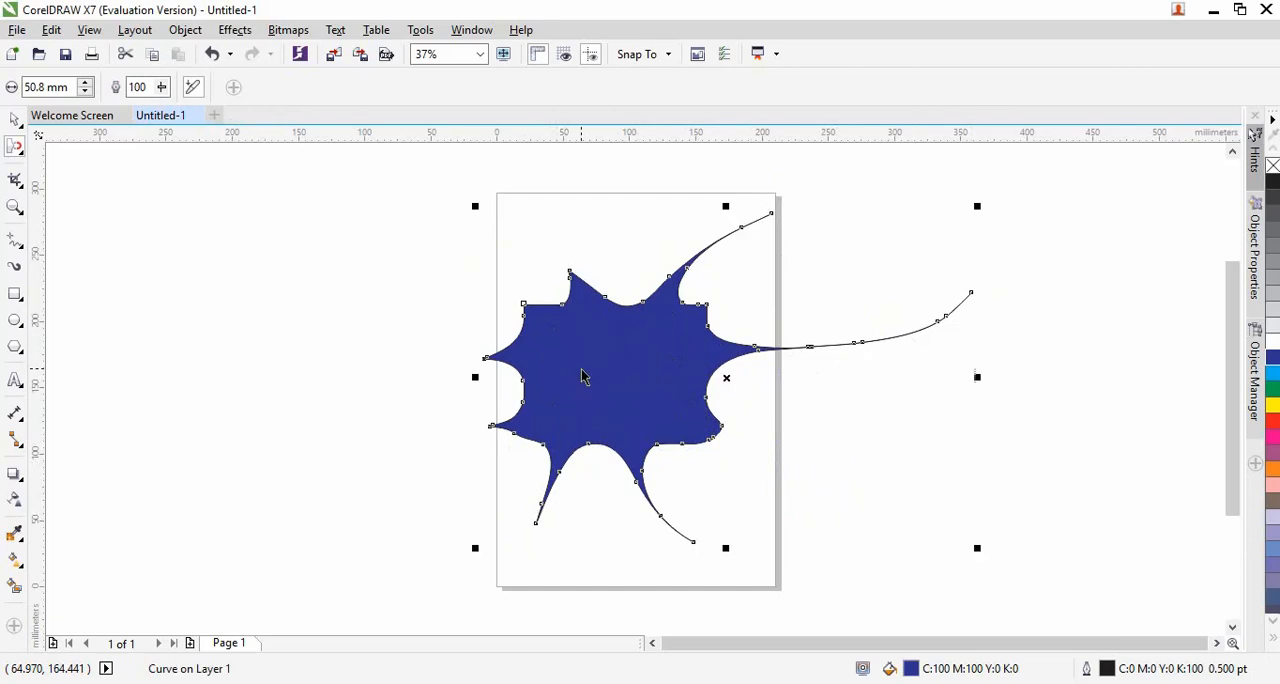
pyautogui.press('Delete')
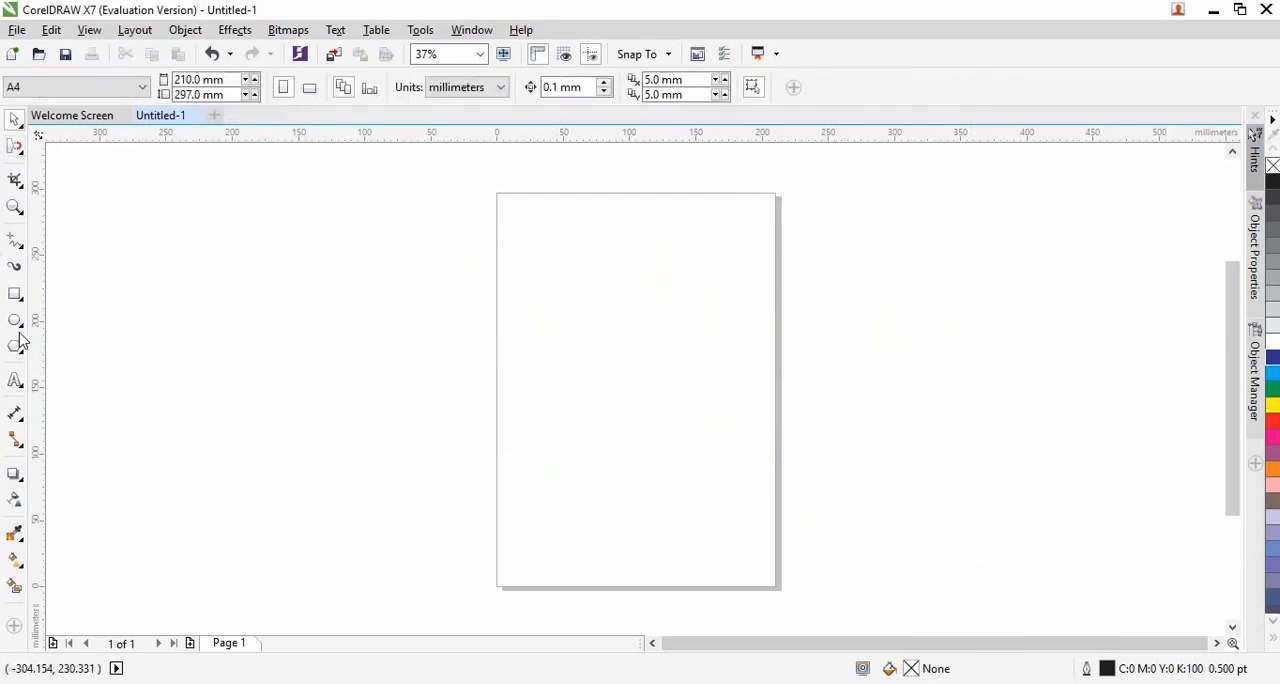
pyautogui.press('F8')
pyautogui.rightClick(14, 243)
pyautogui.click(14, 243)
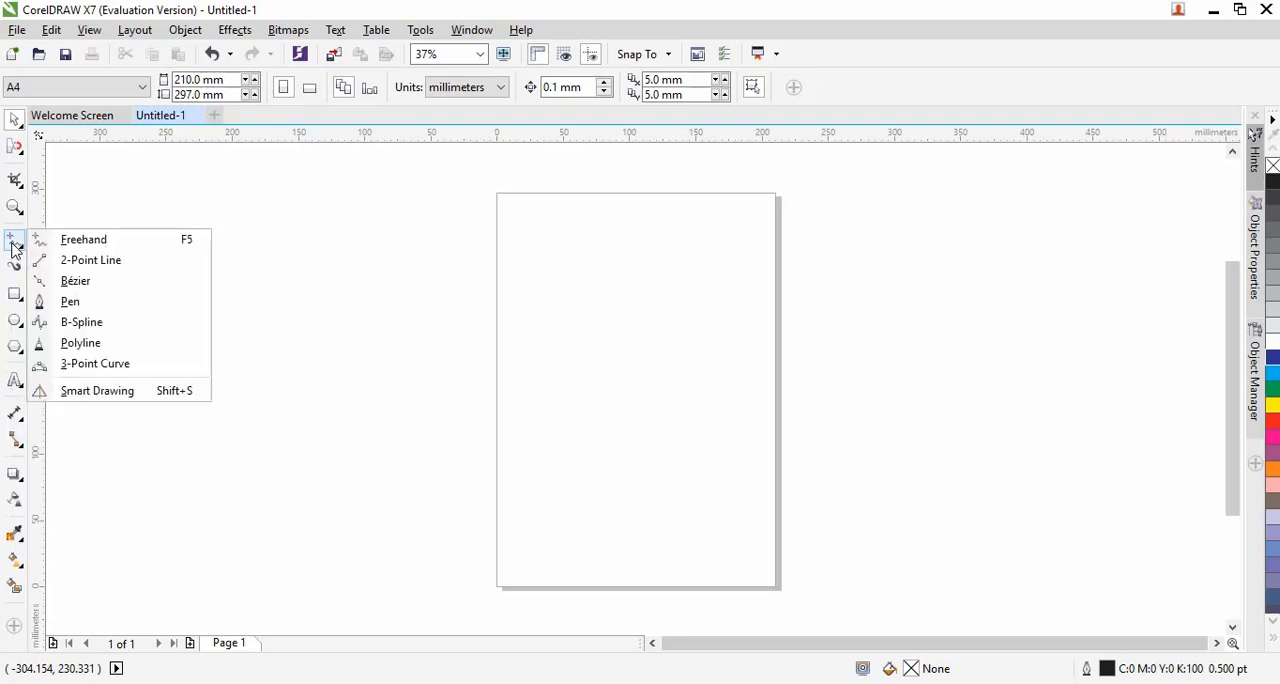
pyautogui.click(20, 320)
pyautogui.click(22, 246)
pyautogui.click(111, 304)
pyautogui.moveTo(375, 351); pyautogui.dragTo(824, 367)
pyautogui.click(824, 361)
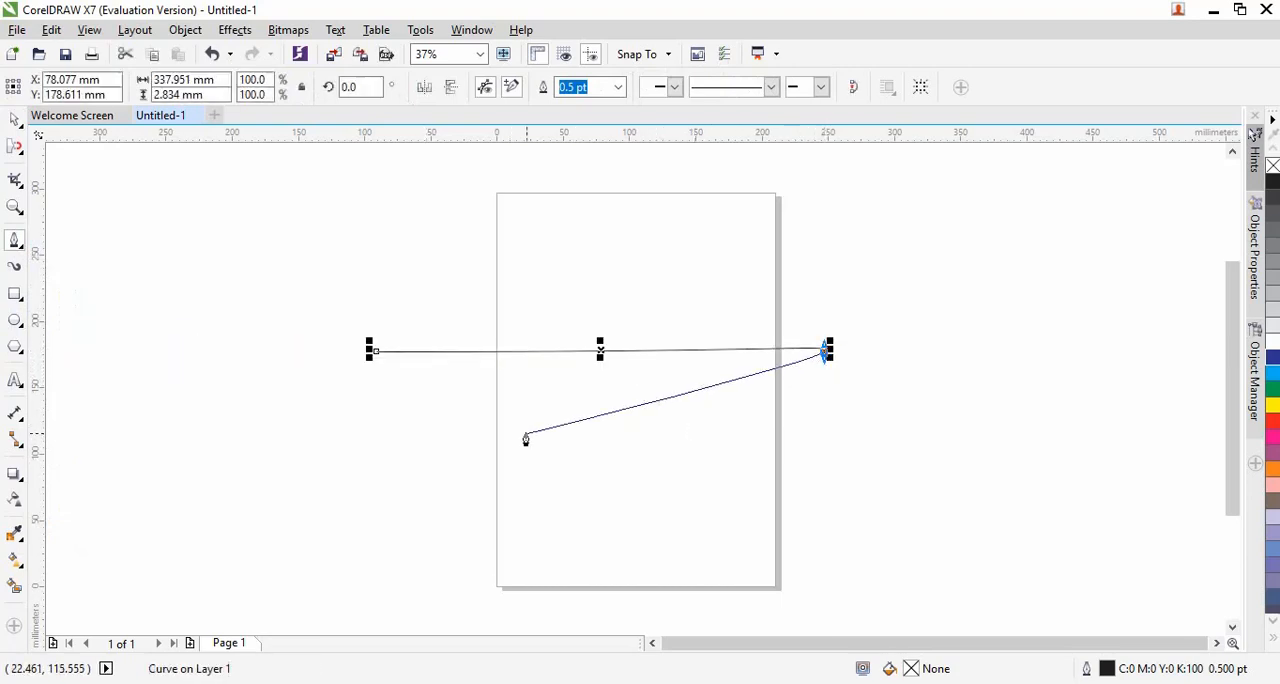
pyautogui.press('space')
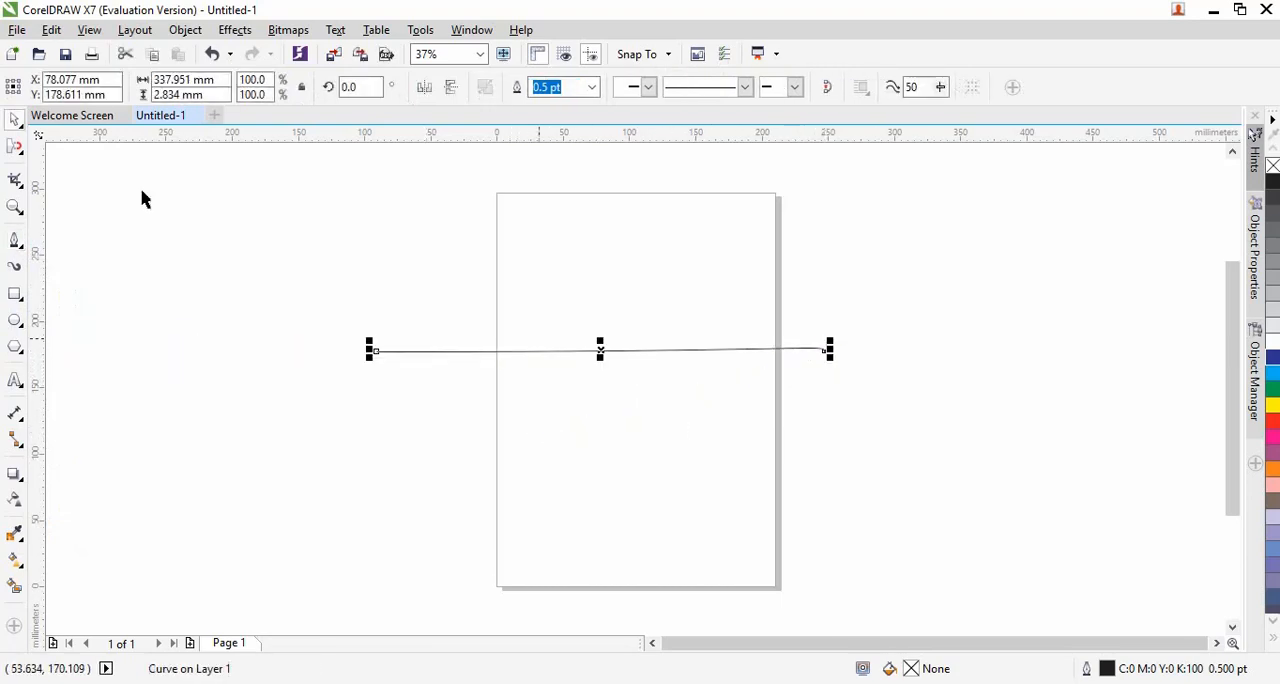
# Pull a downward spike near the line's left end with the Attract tool, and deselect the curve
pyautogui.click(15, 148)
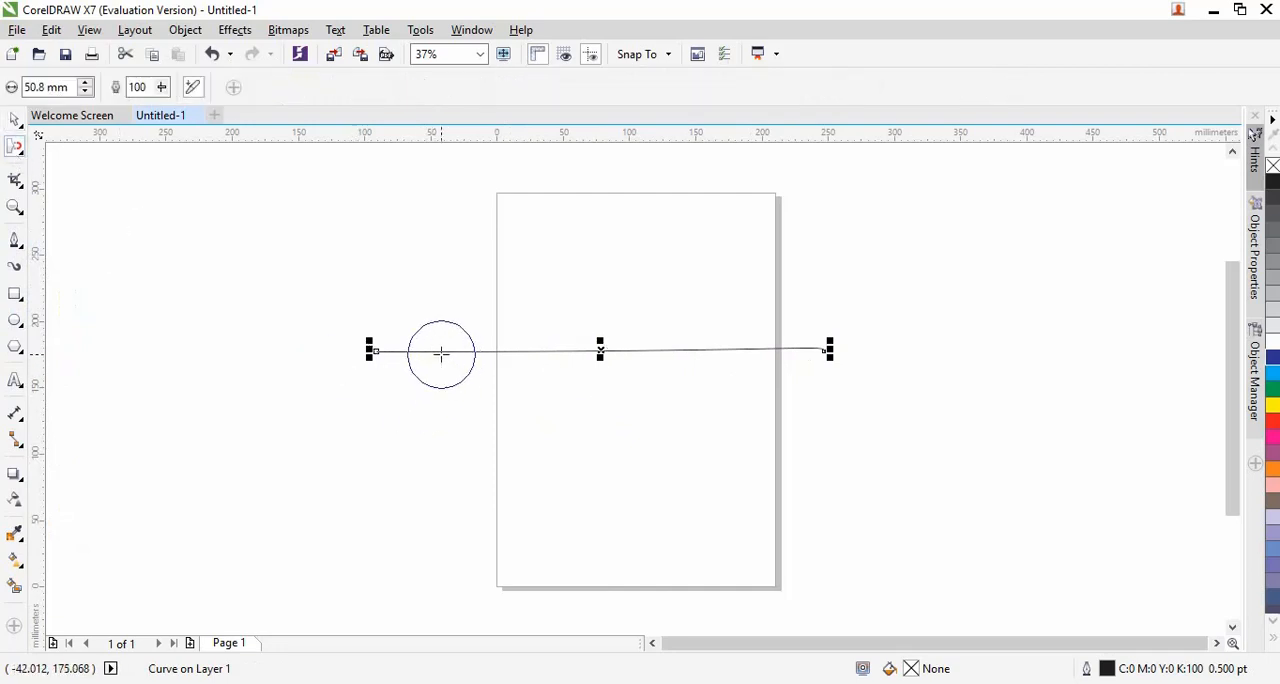
pyautogui.moveTo(435, 351); pyautogui.dragTo(479, 444)
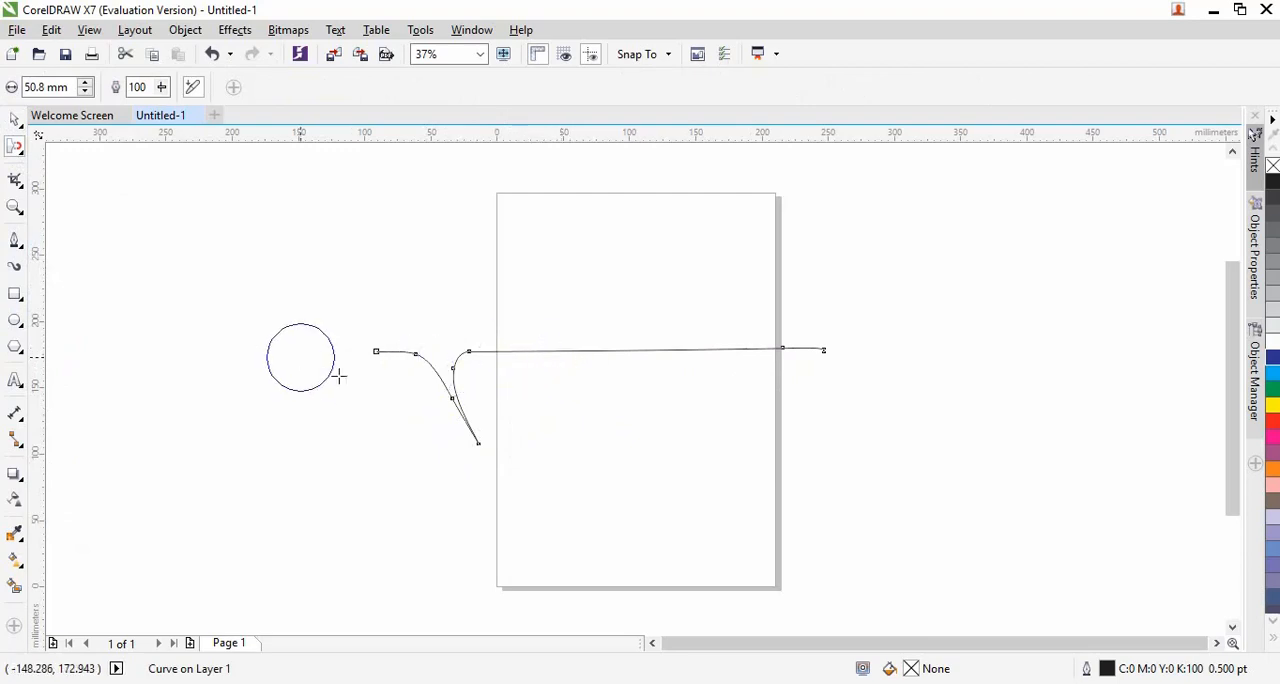
pyautogui.press('space')
pyautogui.click(300, 383)
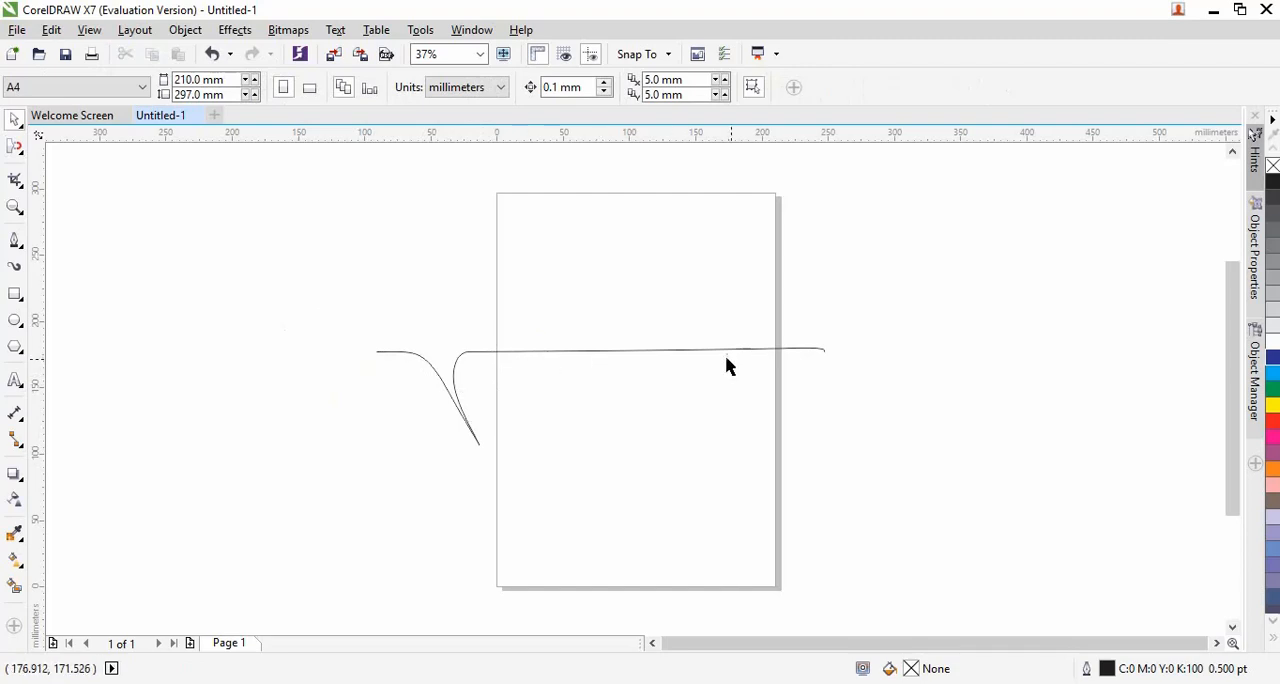
# Pull four more downward spikes along the rest of the line with the Attract tool, and shift the curve slightly left
pyautogui.click(16, 147)
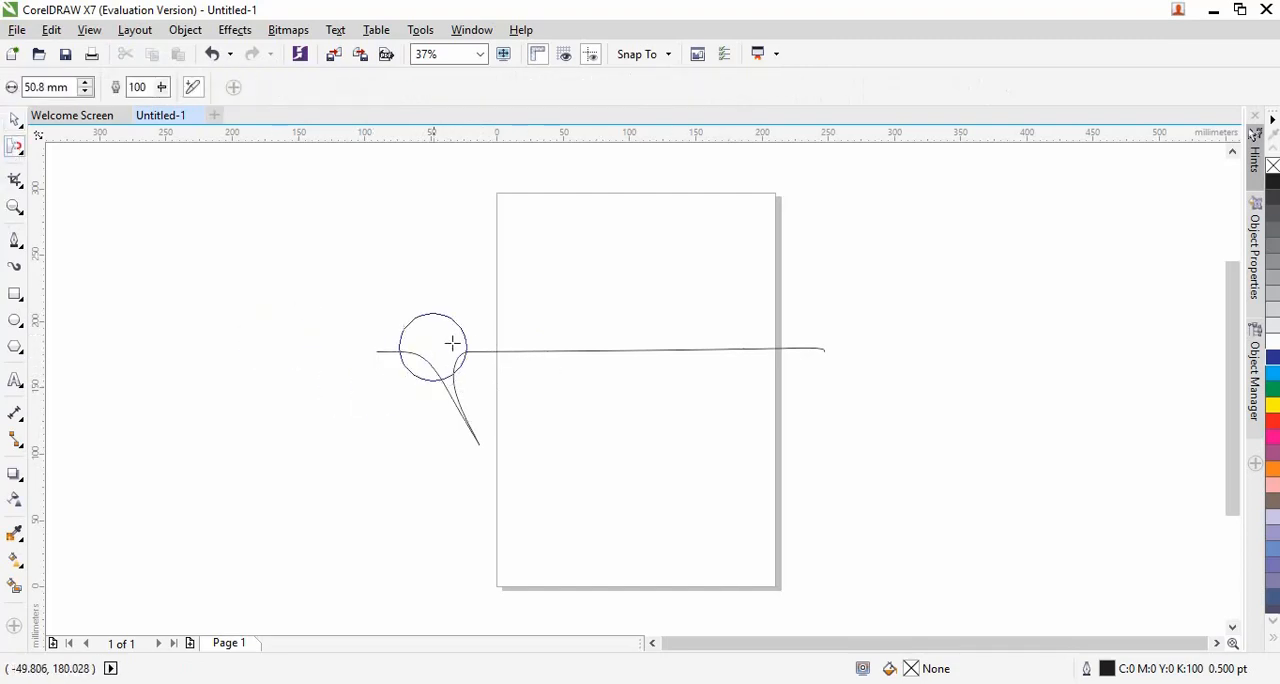
pyautogui.click(546, 350)
pyautogui.moveTo(546, 350); pyautogui.dragTo(594, 432)
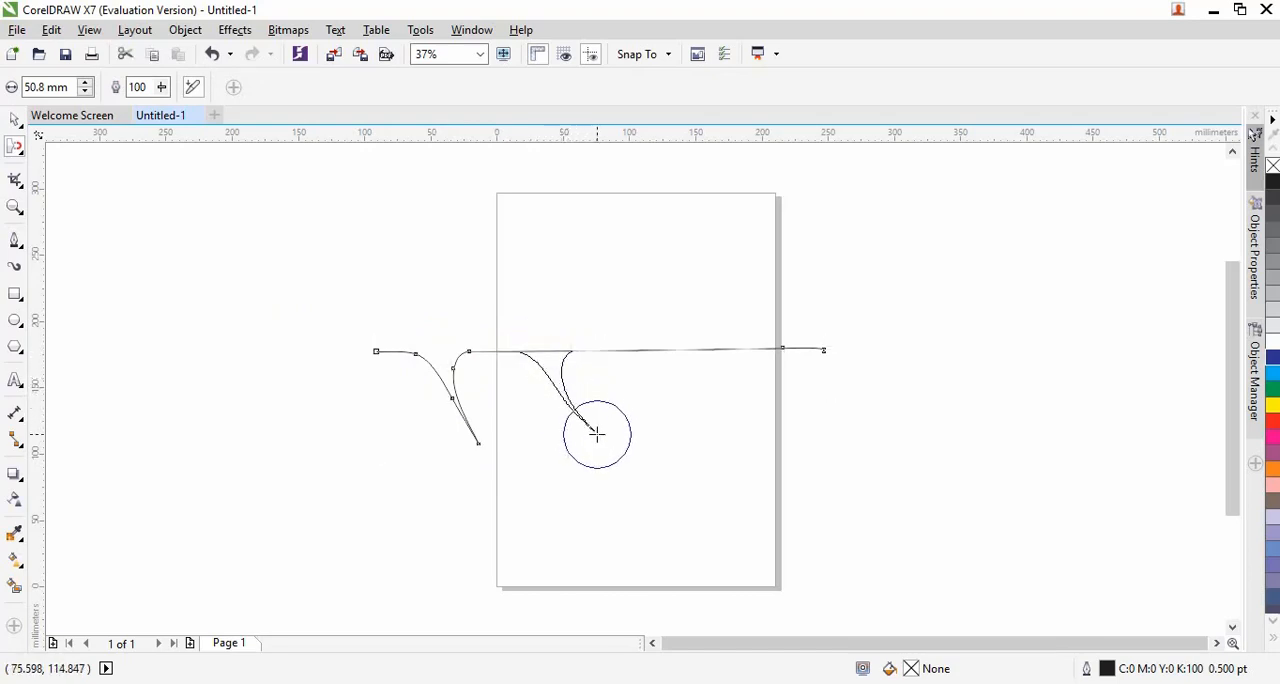
pyautogui.moveTo(629, 349); pyautogui.dragTo(687, 427)
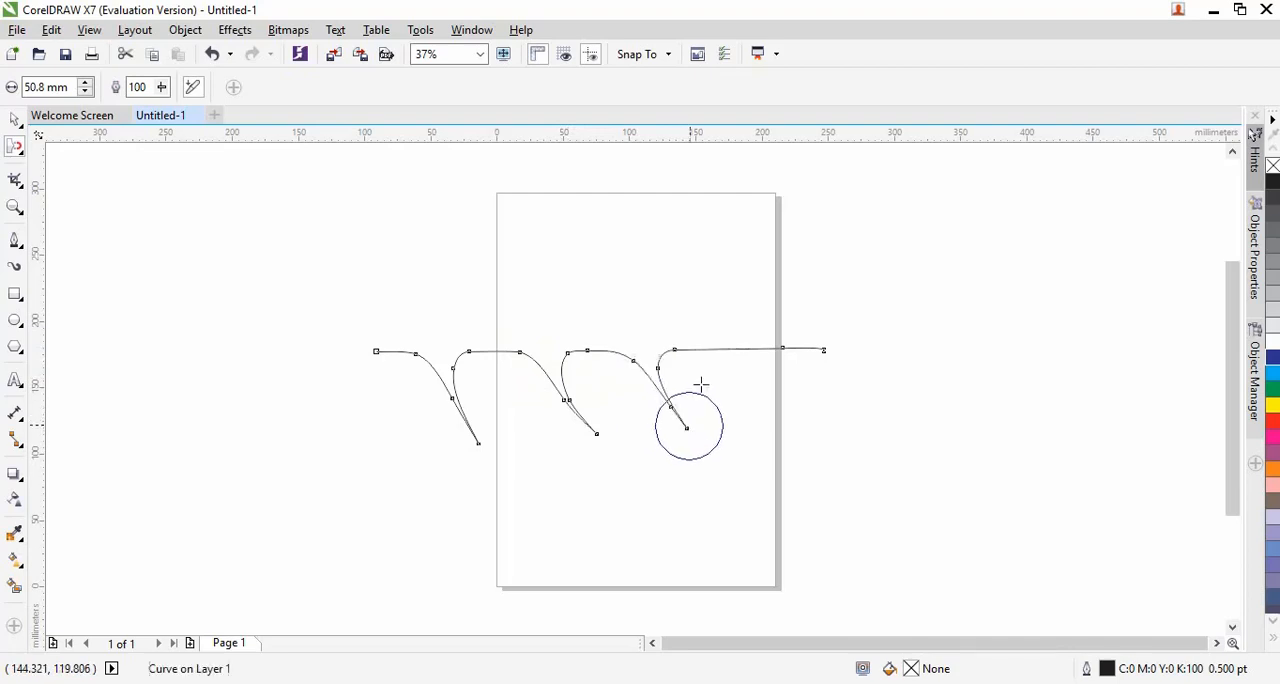
pyautogui.moveTo(712, 350); pyautogui.dragTo(758, 440)
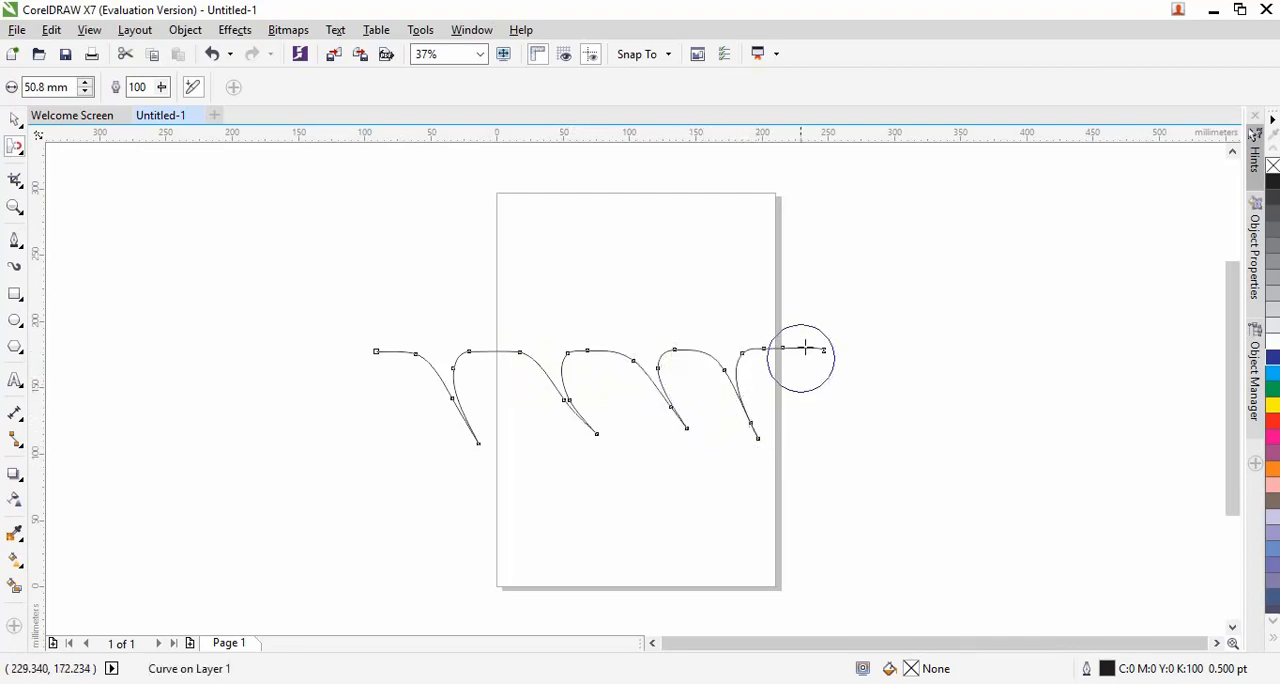
pyautogui.moveTo(811, 349); pyautogui.dragTo(846, 447)
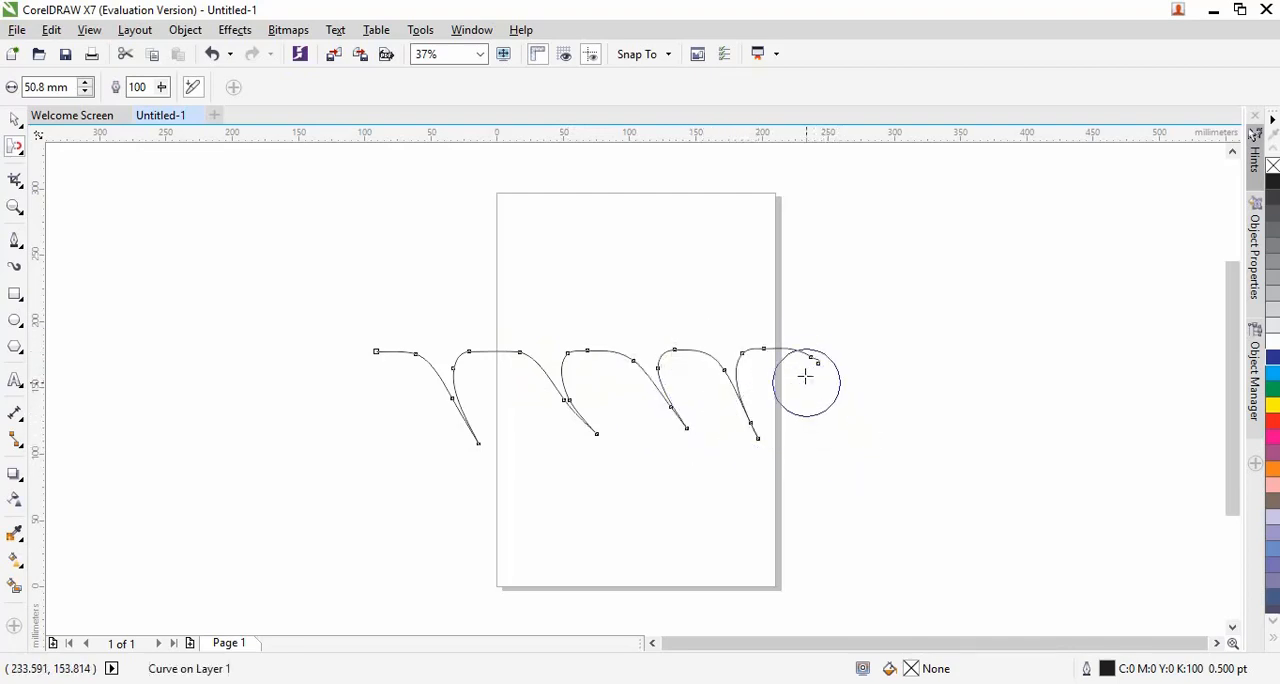
pyautogui.moveTo(777, 347); pyautogui.dragTo(809, 449)
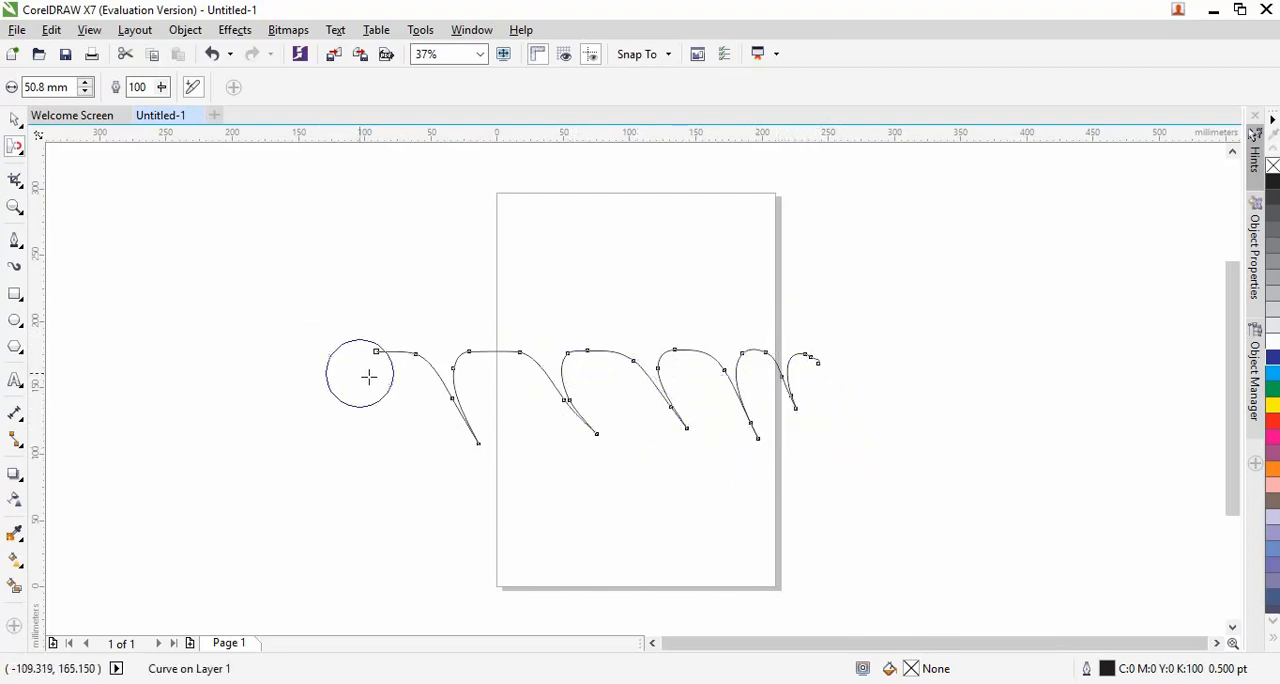
pyautogui.press('space')
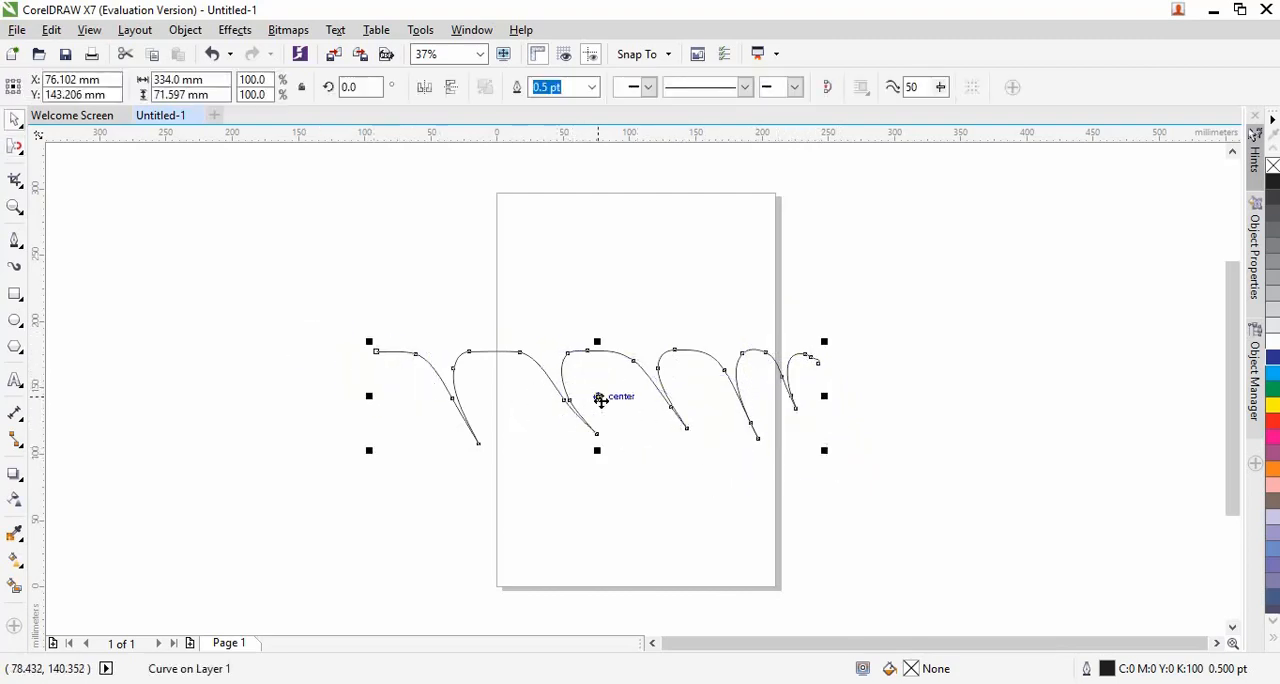
pyautogui.moveTo(600, 397); pyautogui.dragTo(579, 392)
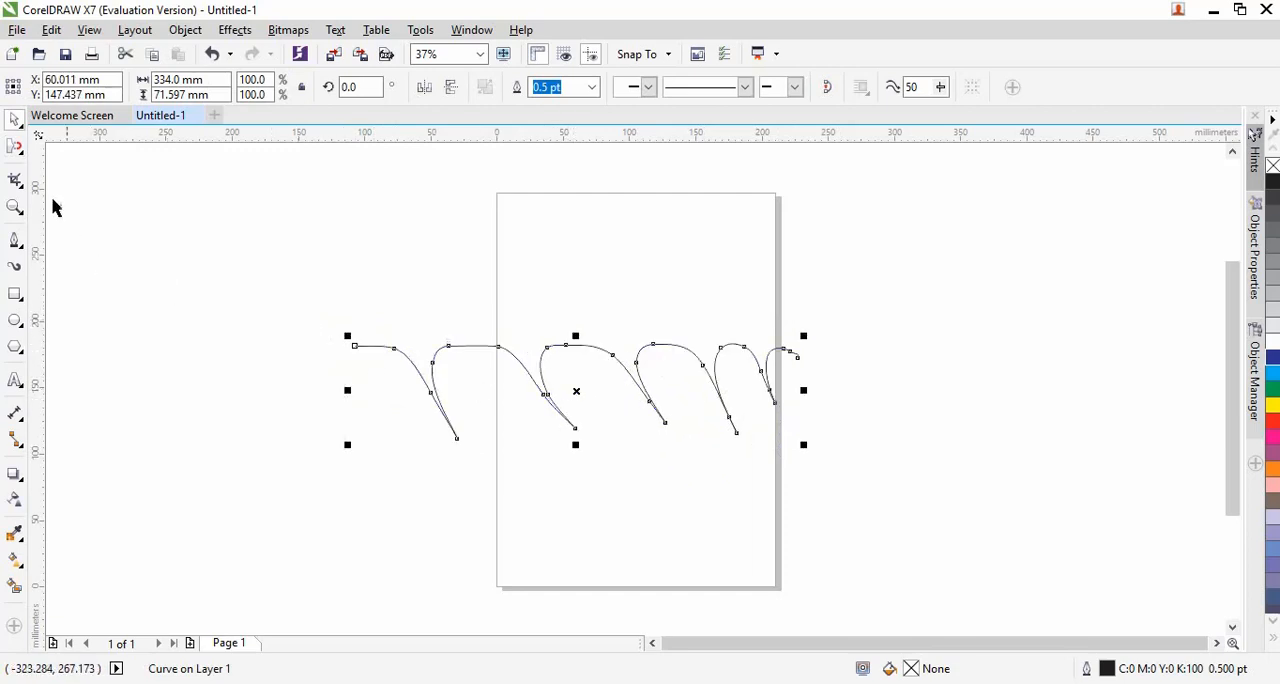
pyautogui.click(13, 150)
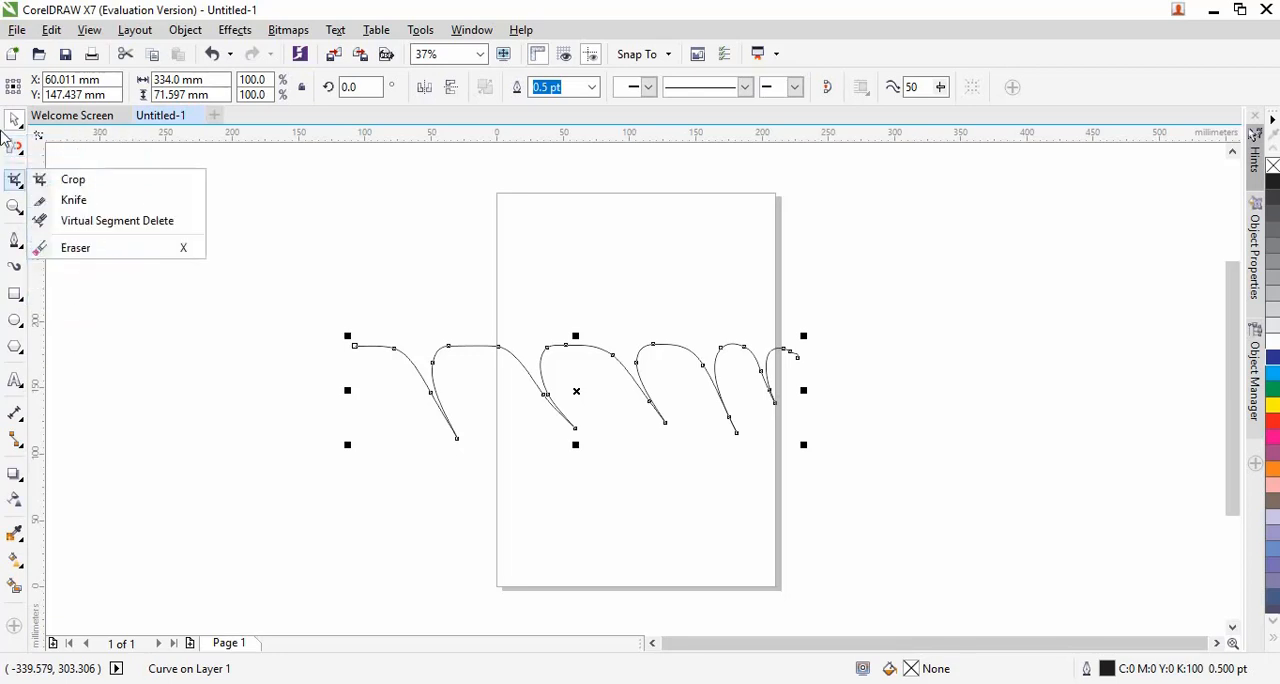
pyautogui.moveTo(20, 122)
pyautogui.moveTo(20, 185)
pyautogui.moveTo(16, 147)
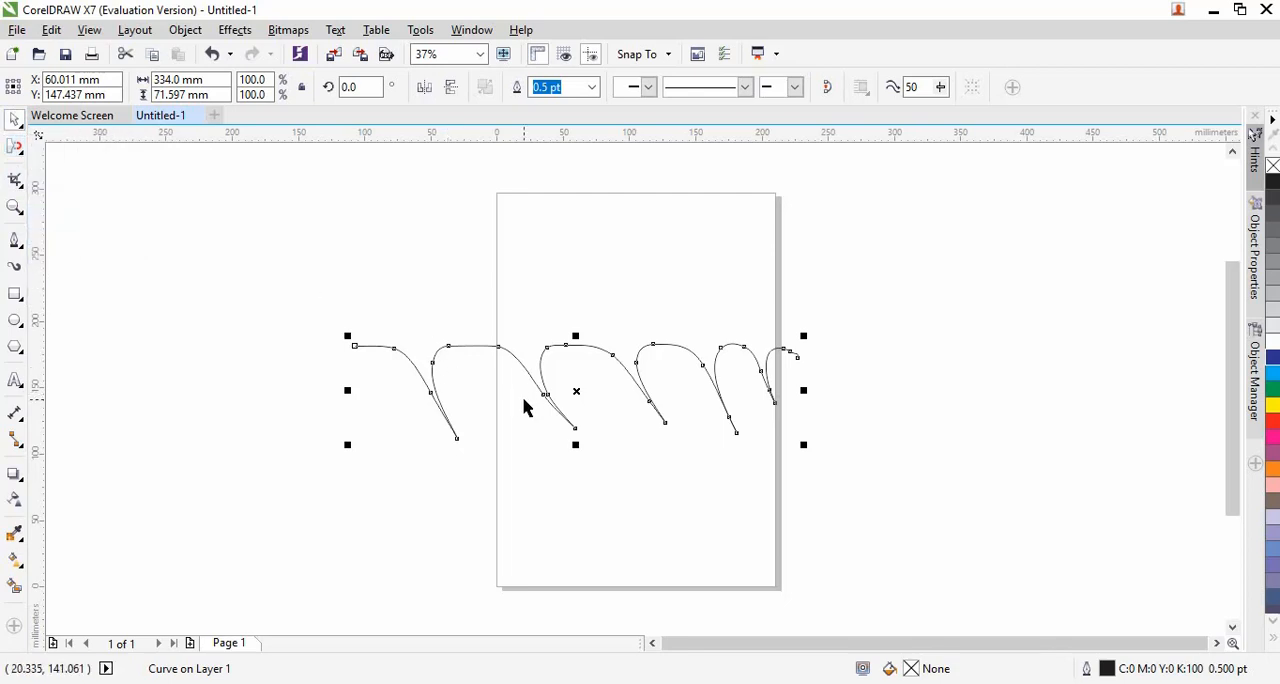
# Delete the spiked curve and minimize the drawing window
pyautogui.press('Delete')
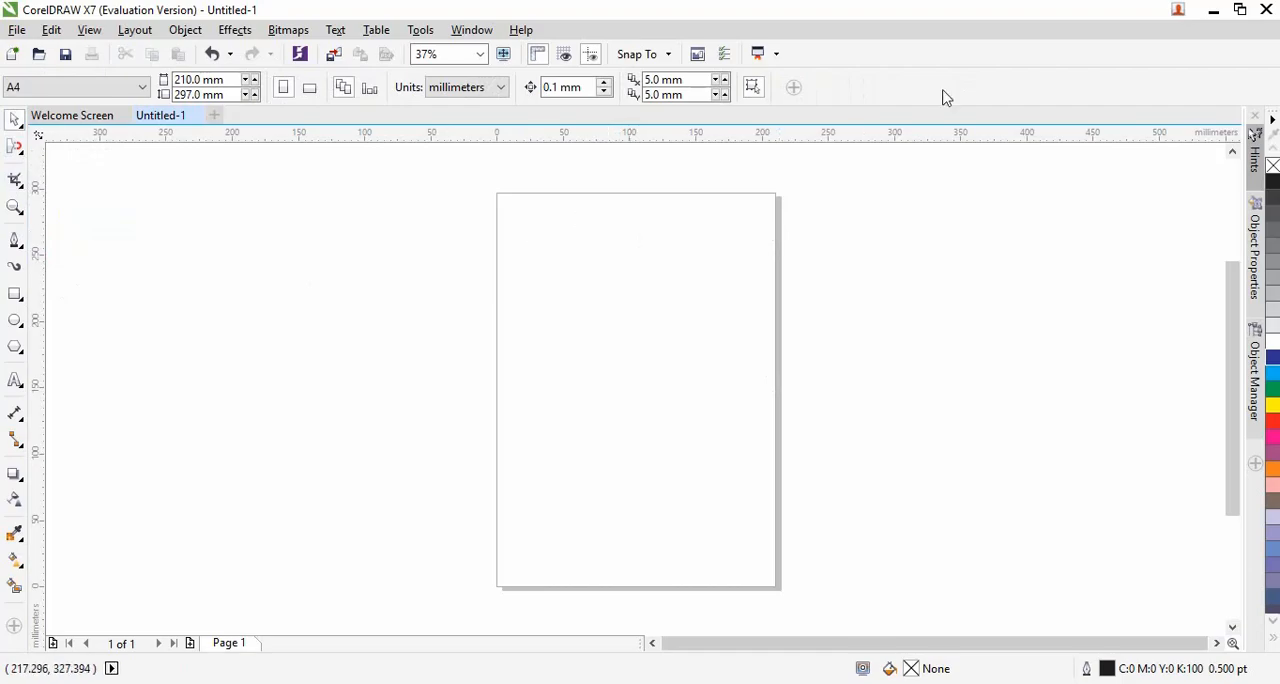
pyautogui.click(1213, 9)
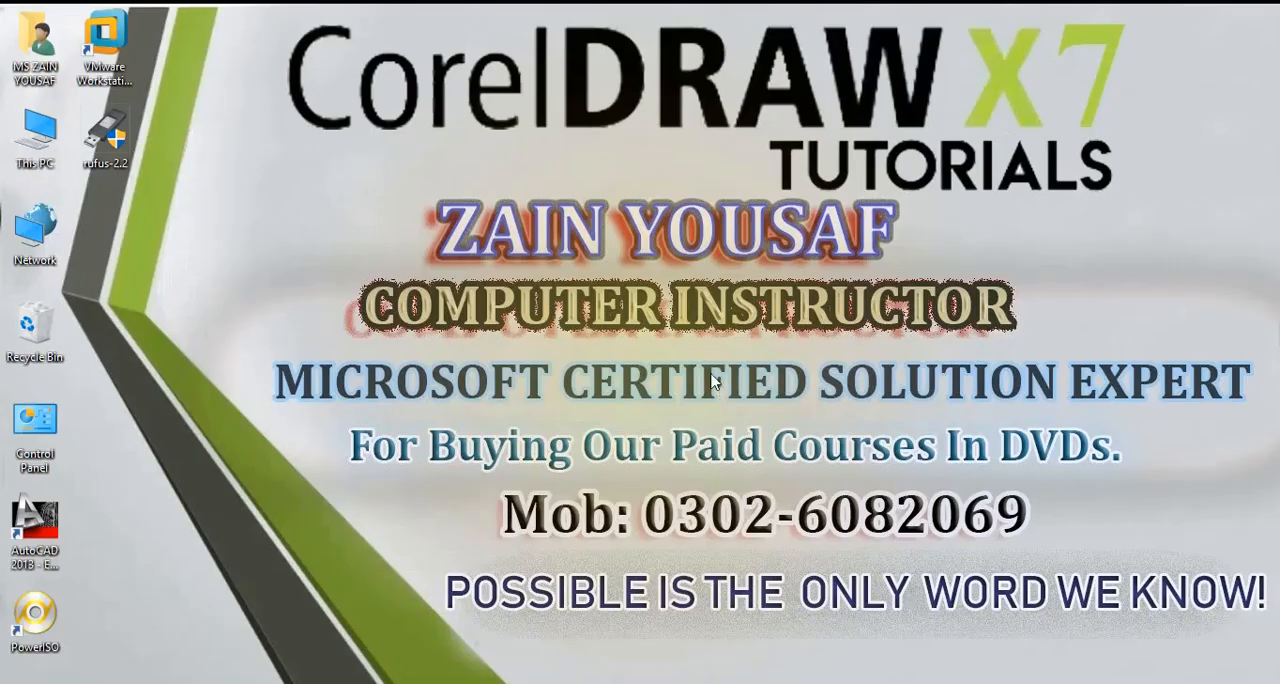